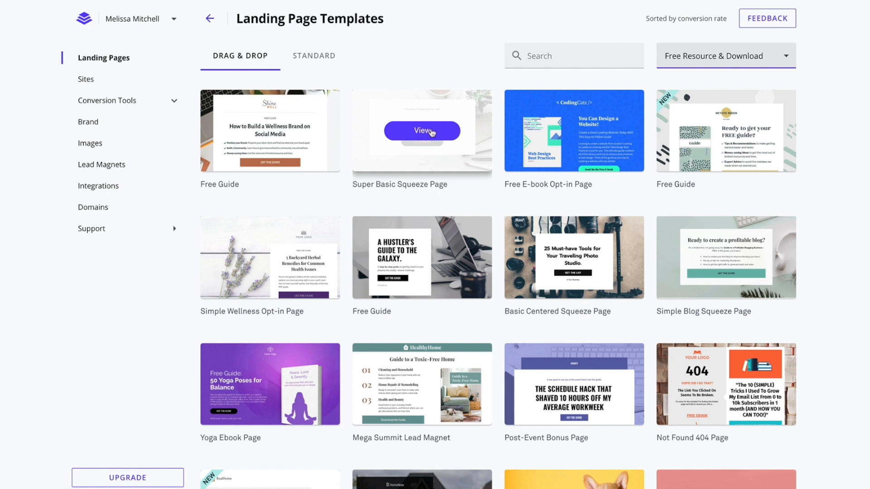
Create a landing page from the Super Basic Squeeze Page template, named "Wandermint Creative Link Page for Instagram".
click(432, 132)
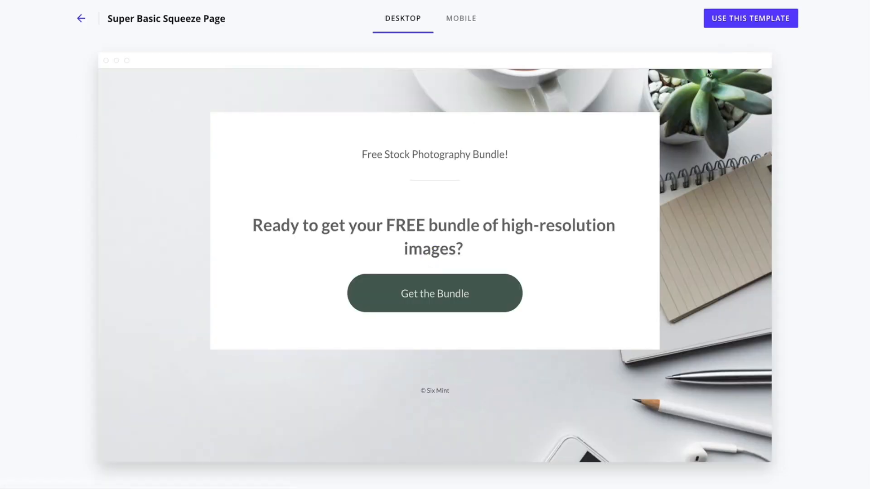
click(733, 25)
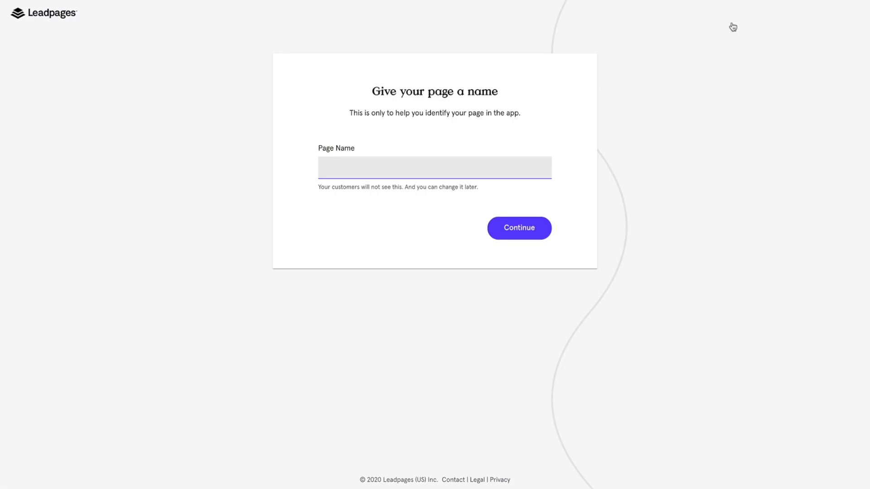
text(Wandermint Creative Link Page for Instagram)
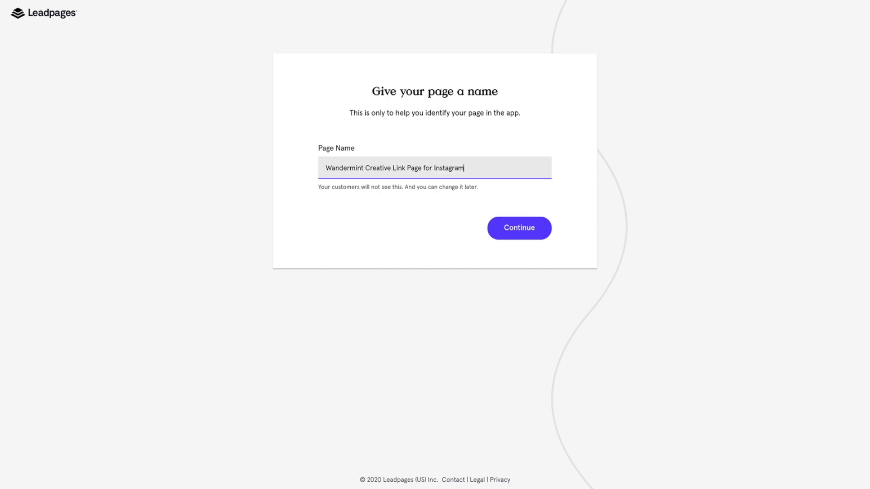
key(Return)
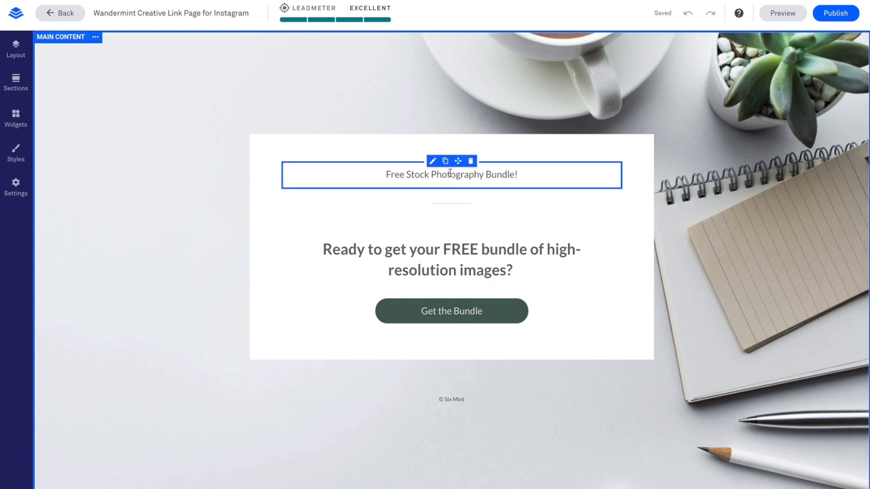
Delete the template's intro text, divider line, headline, "Get the Bundle" button and leftover spacing from the white content box.
click(471, 161)
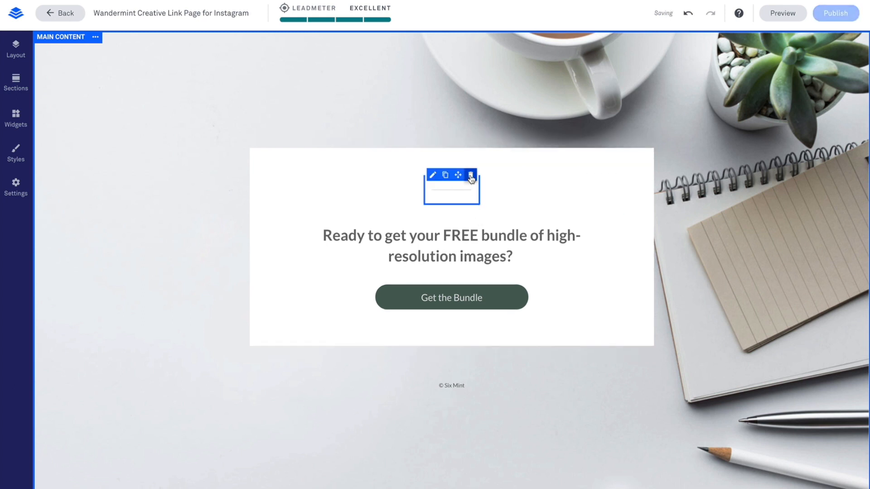
click(472, 216)
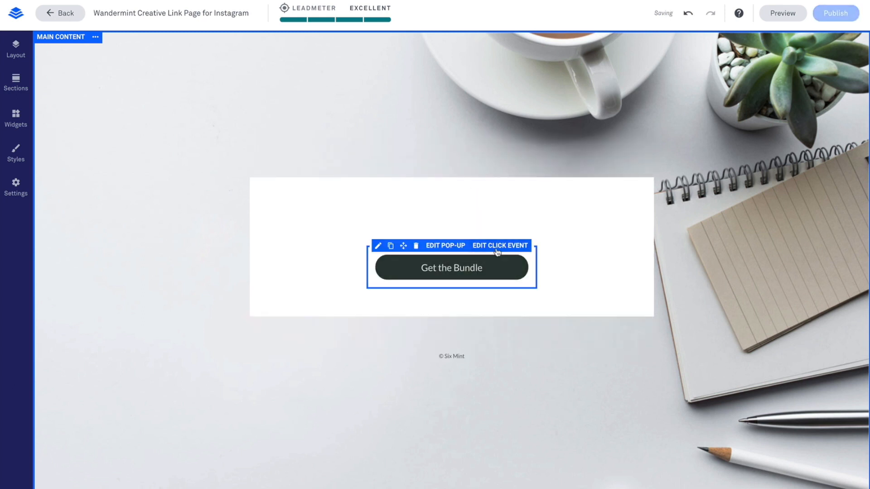
click(417, 246)
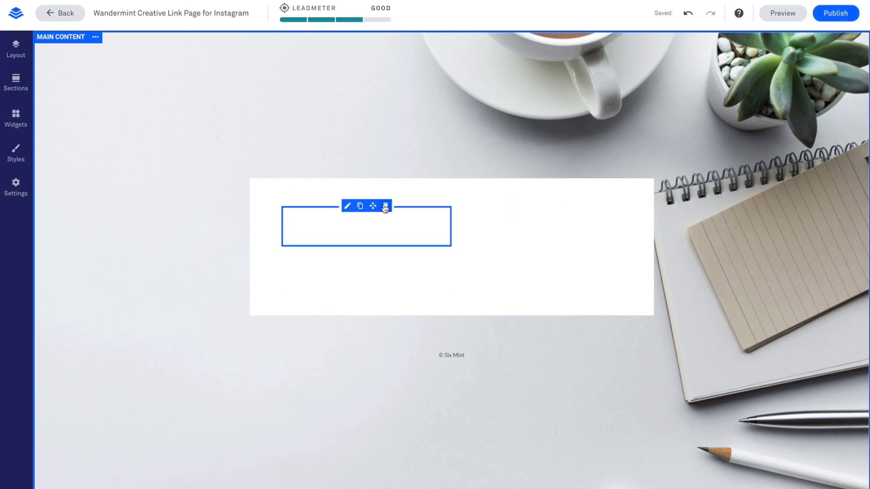
click(470, 206)
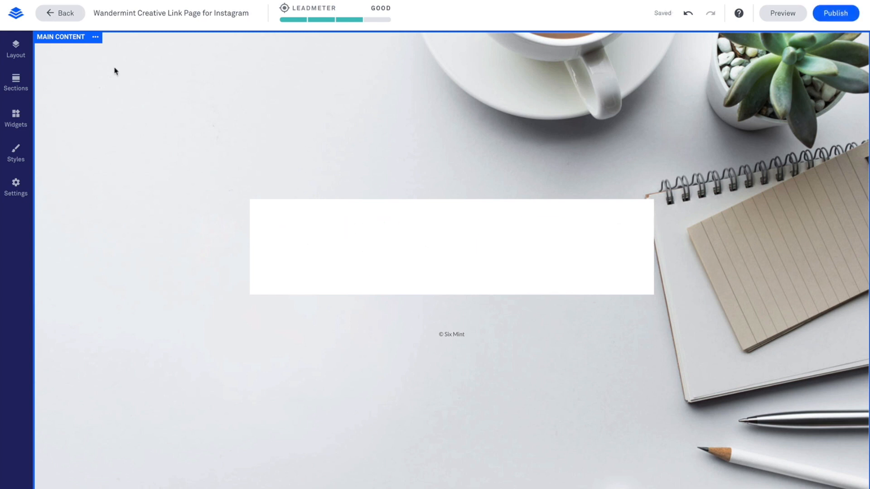
Add an image widget to the white content box and insert the Wandermint Creative logo from the existing images.
click(15, 119)
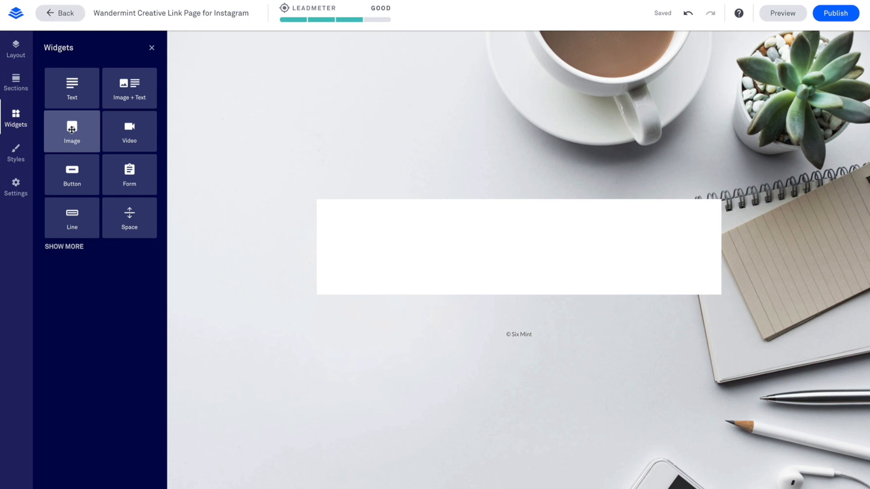
drag(71, 130, 506, 222)
click(513, 240)
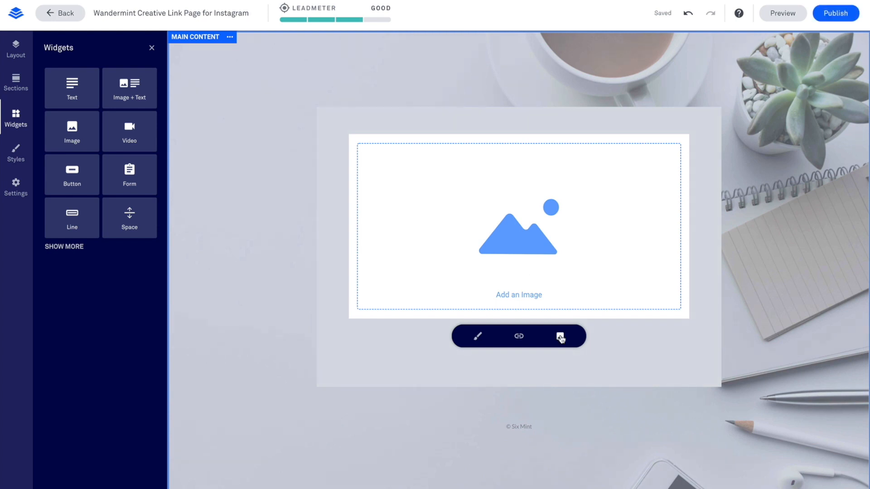
click(560, 337)
scroll(449, 249, down, 3)
scroll(449, 249, down, 5)
click(515, 250)
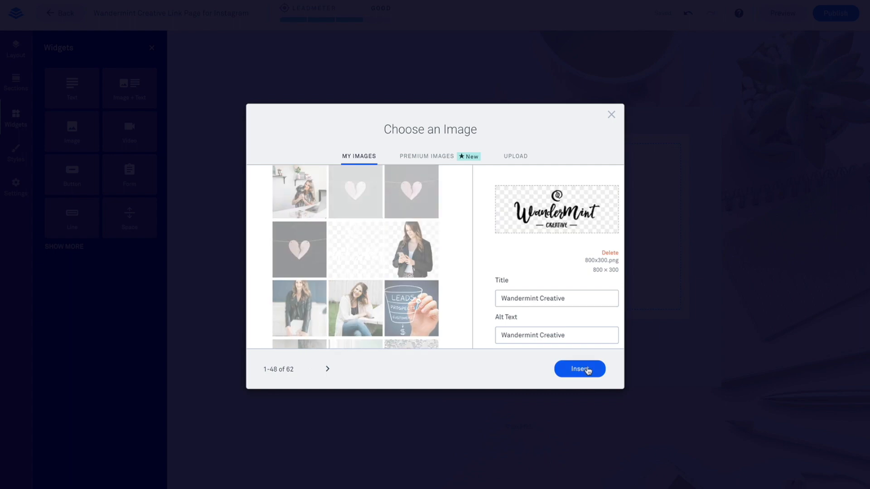
click(580, 369)
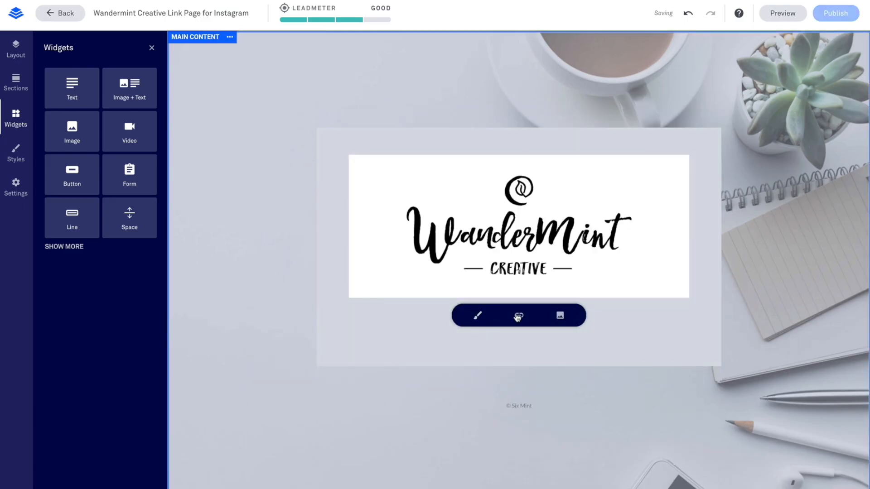
Set the logo image's width to 50%.
click(519, 317)
click(478, 315)
drag(544, 336, 519, 305)
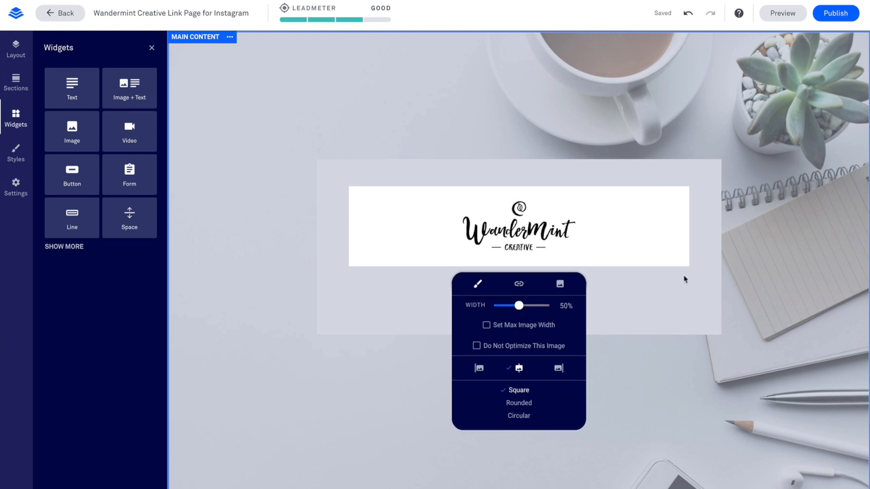
click(685, 280)
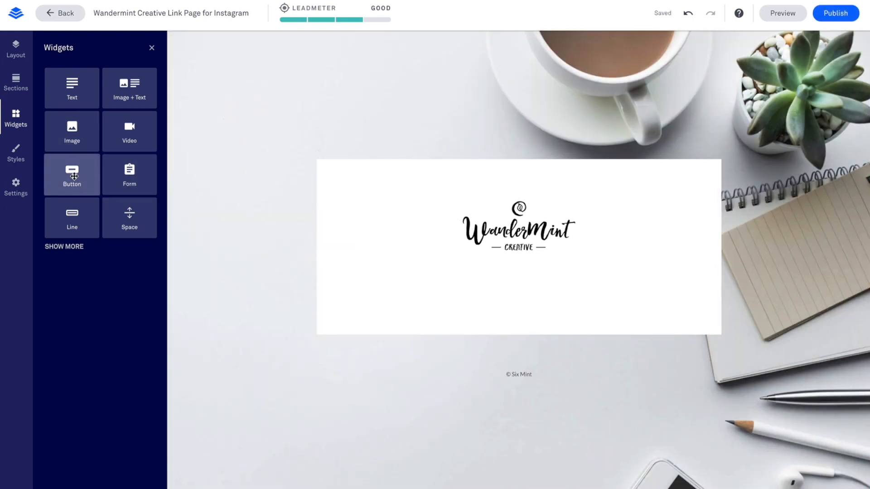
Add a button directly below the logo and give it the pink brand color as background.
drag(73, 176, 525, 261)
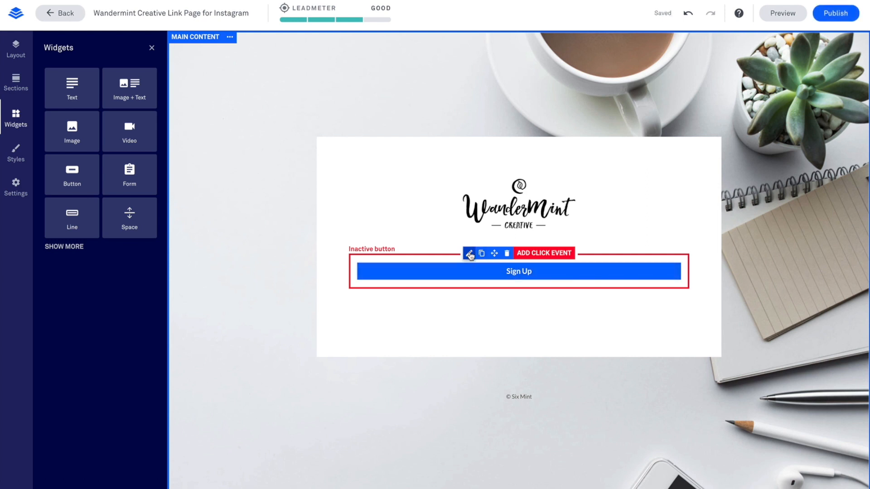
click(470, 254)
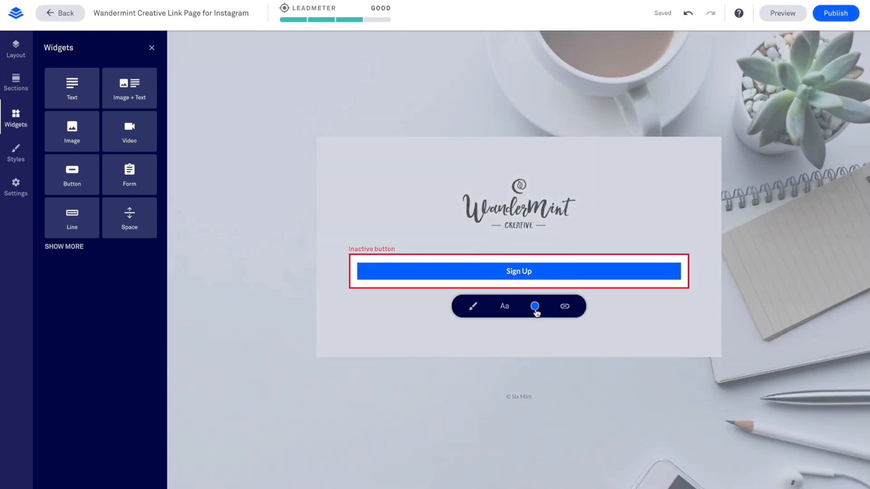
click(535, 305)
click(537, 346)
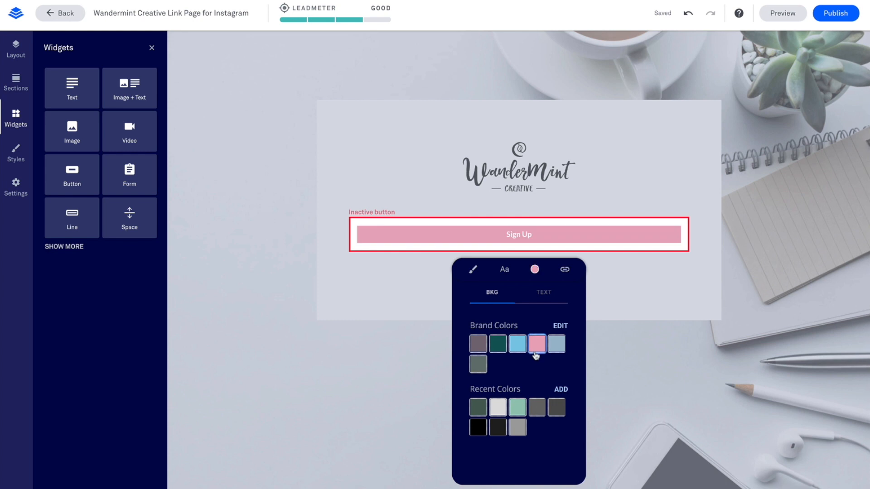
Change the pink button's label to "Join my Video Marketing Warriors Facebook Group".
click(527, 231)
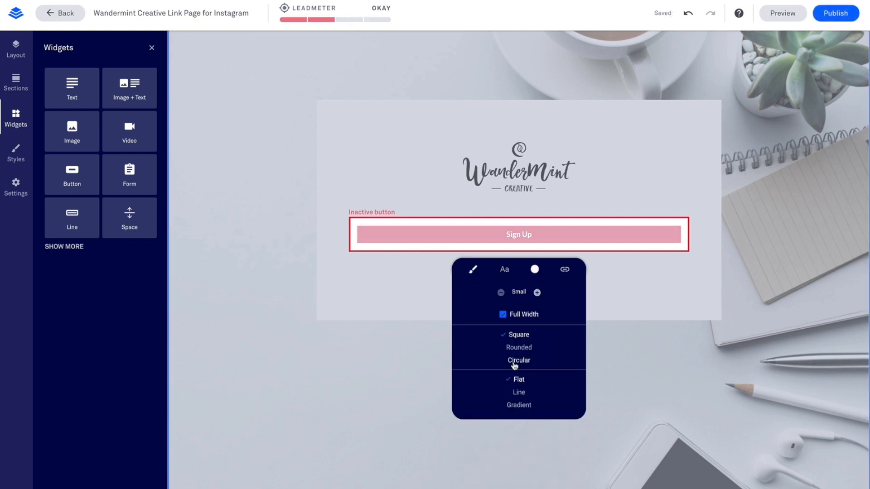
triple_click(529, 235)
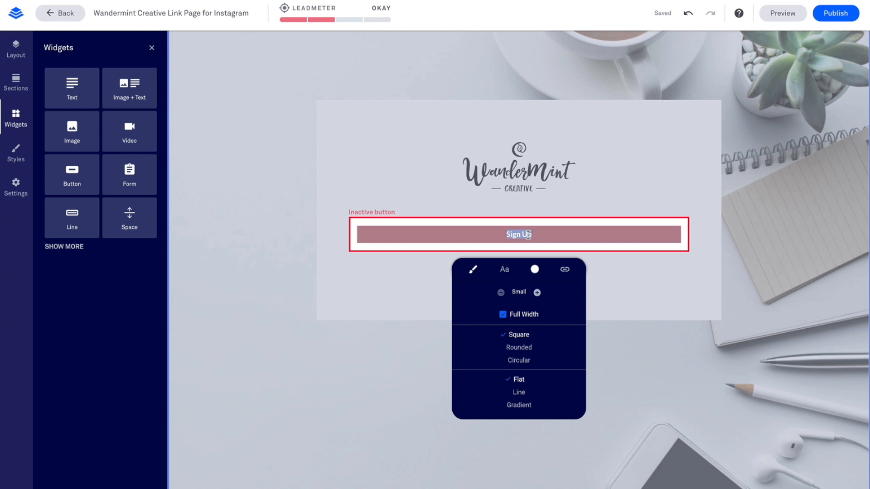
text(Join my)
text( Wande)
text( Video Mar)
text(keting Warriors)
text( Faceb)
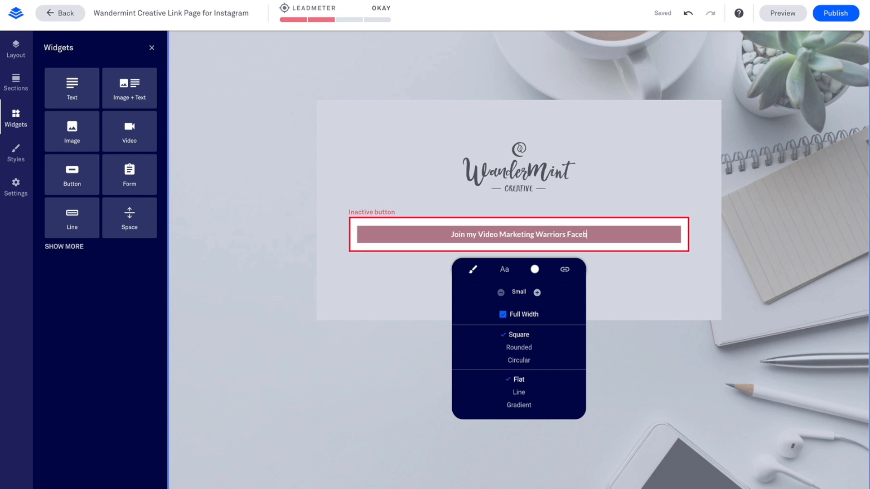
text(ook Group)
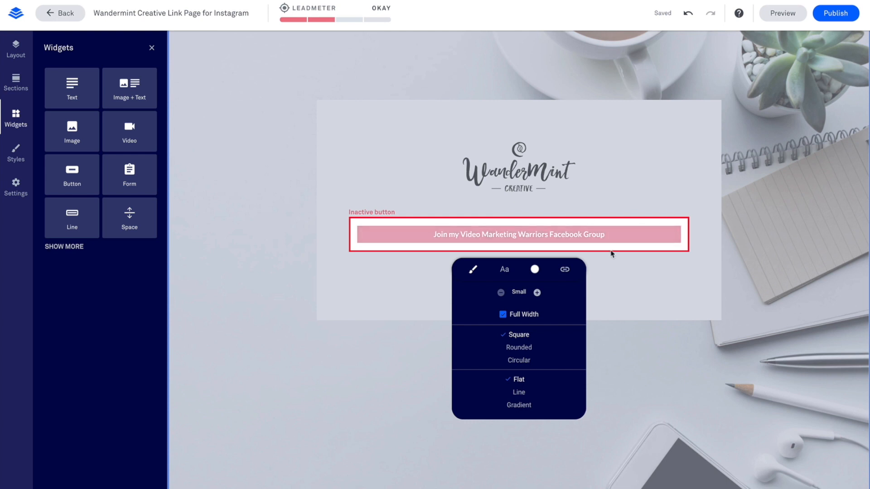
click(639, 181)
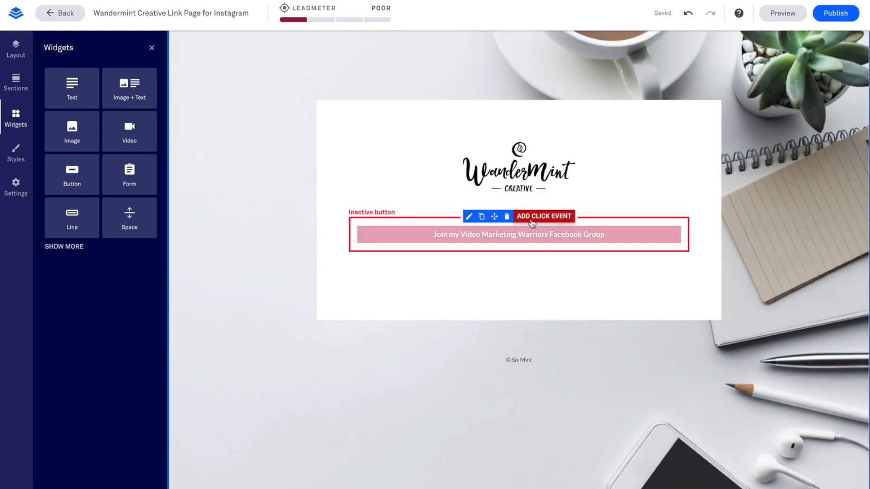
Link the Facebook group button to an external URL, pasting the address of the wandermintwarriors Facebook group.
click(532, 217)
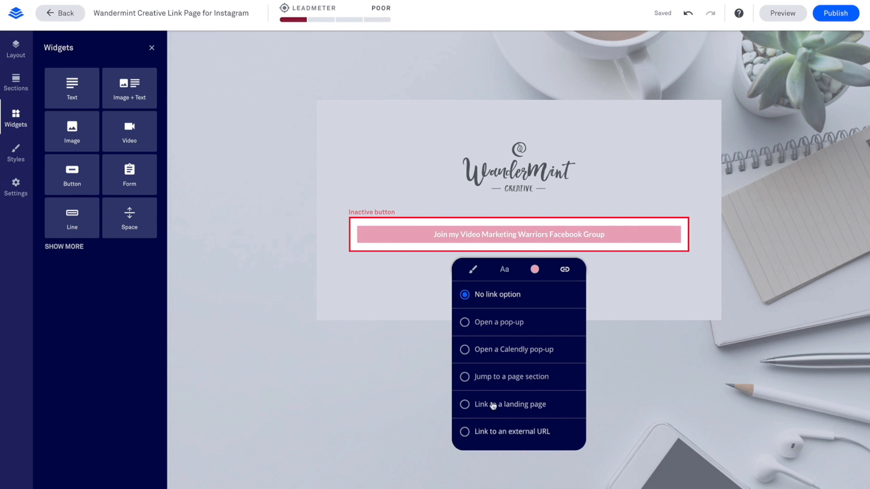
click(465, 432)
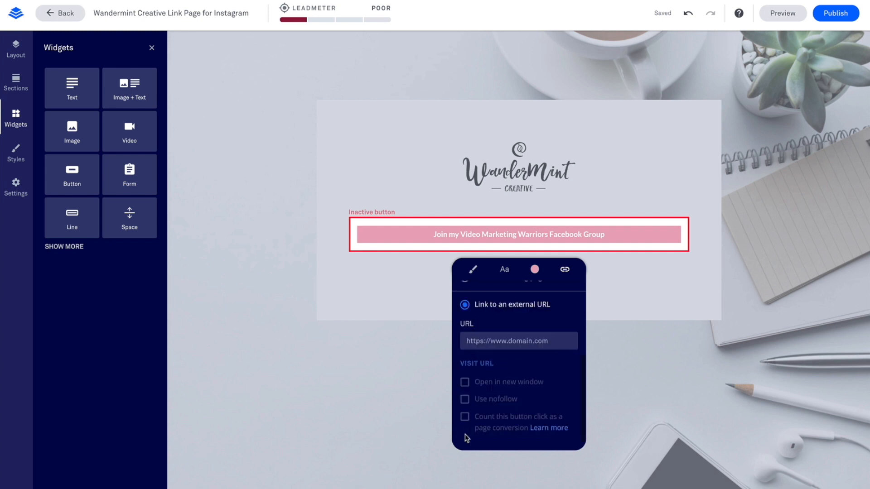
click(490, 341)
key(ctrl+v)
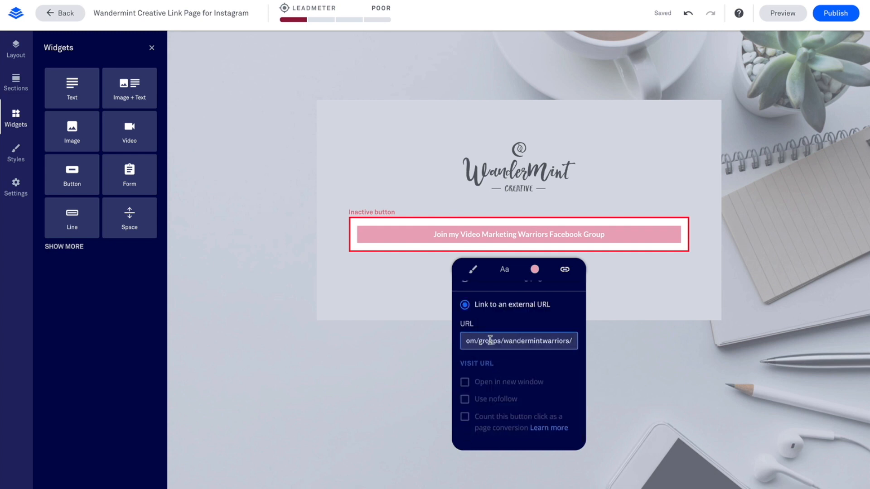
click(608, 295)
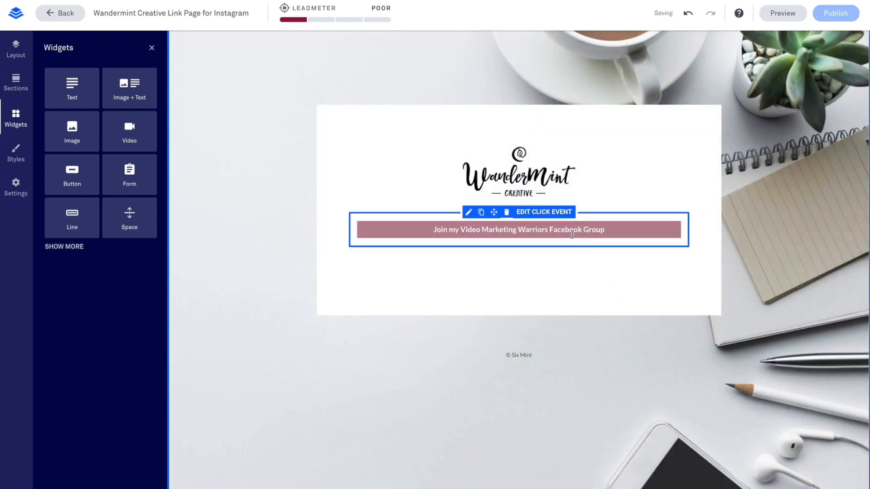
Duplicate the Facebook group button, stack the two at full width, and relabel the lower one "Visit my Website".
click(482, 213)
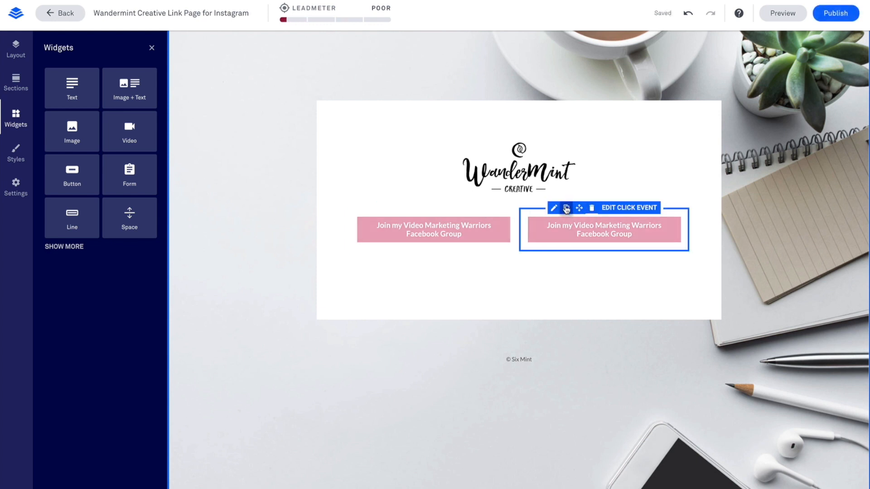
drag(415, 209, 462, 269)
double_click(521, 248)
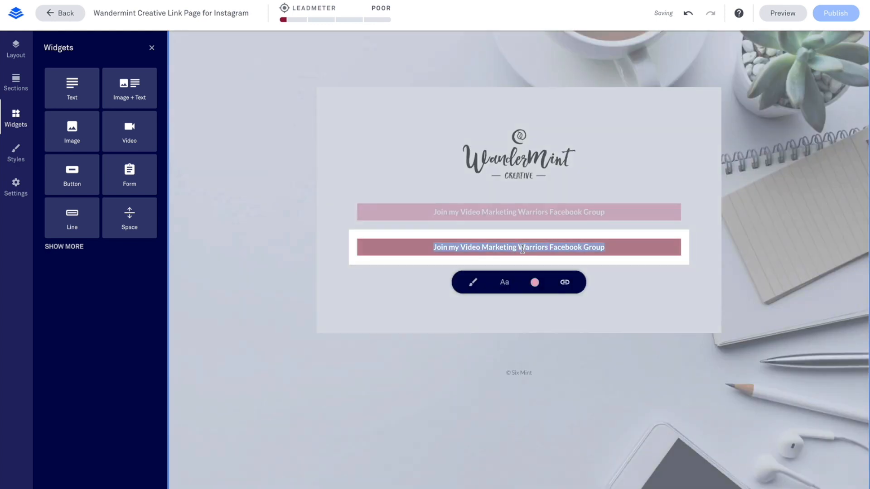
text(Visit my Website)
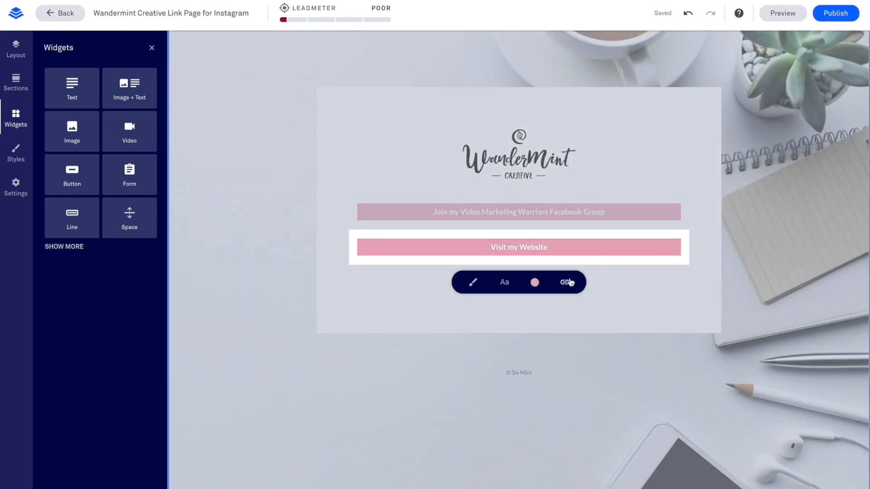
click(572, 282)
triple_click(536, 354)
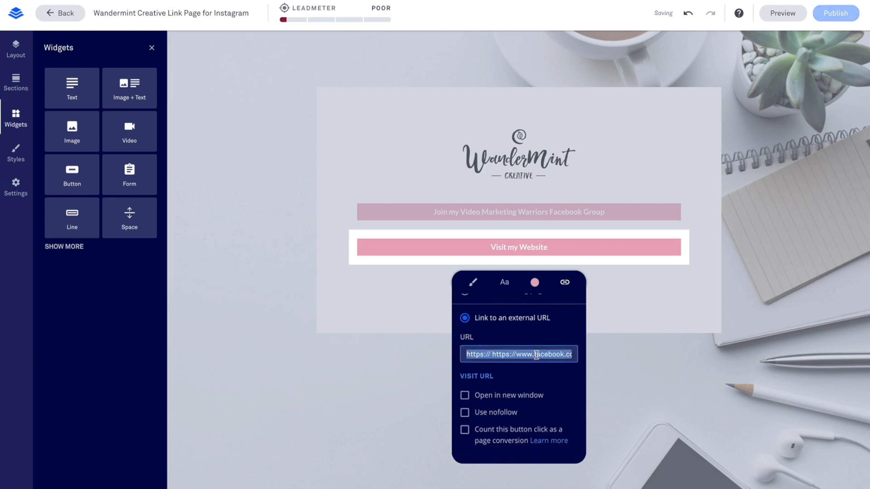
text(www.wandermintcreative)
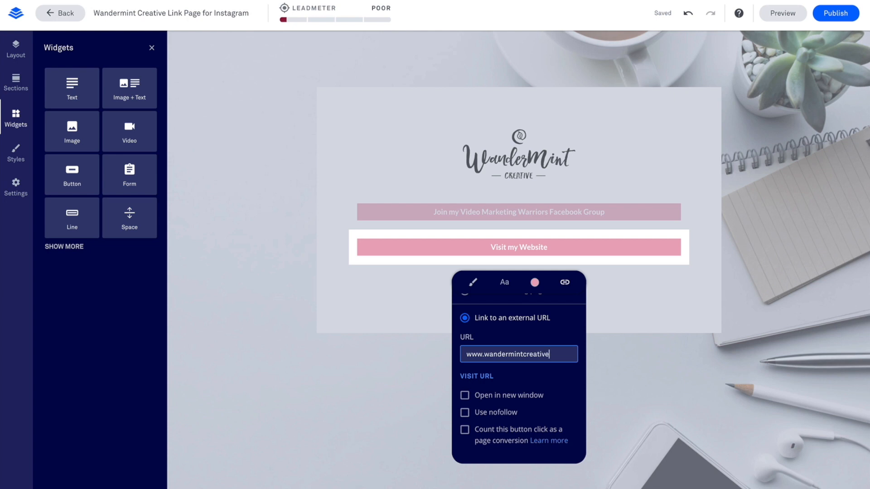
text(.com)
click(652, 319)
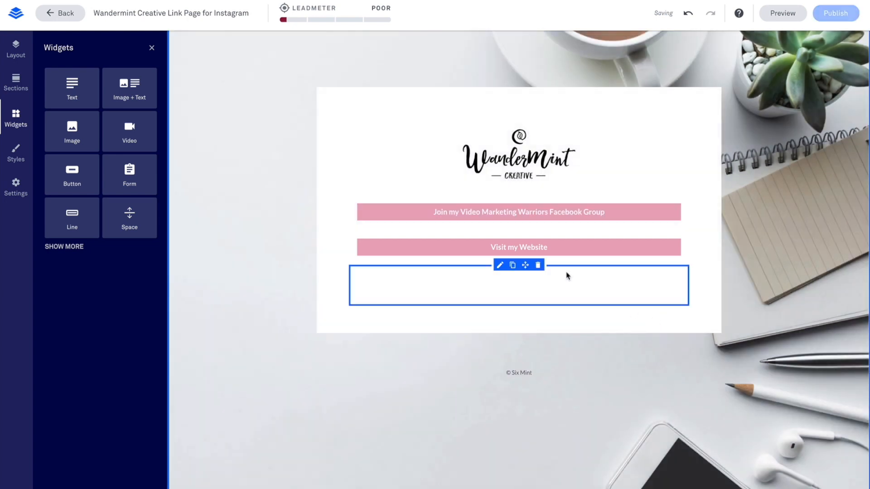
Duplicate the "Visit my Website" button, stack the copy below it at full width, and relabel it "Sign up for a Free Strategy Call with Me".
click(482, 230)
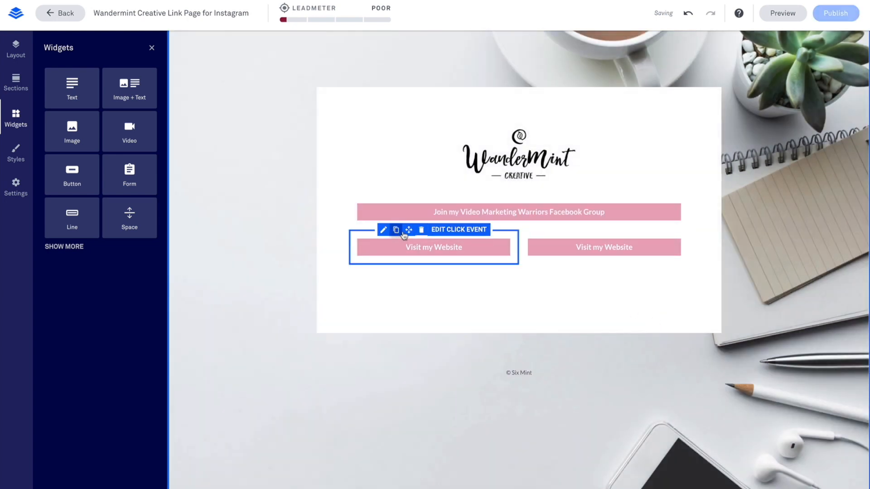
drag(414, 245, 464, 259)
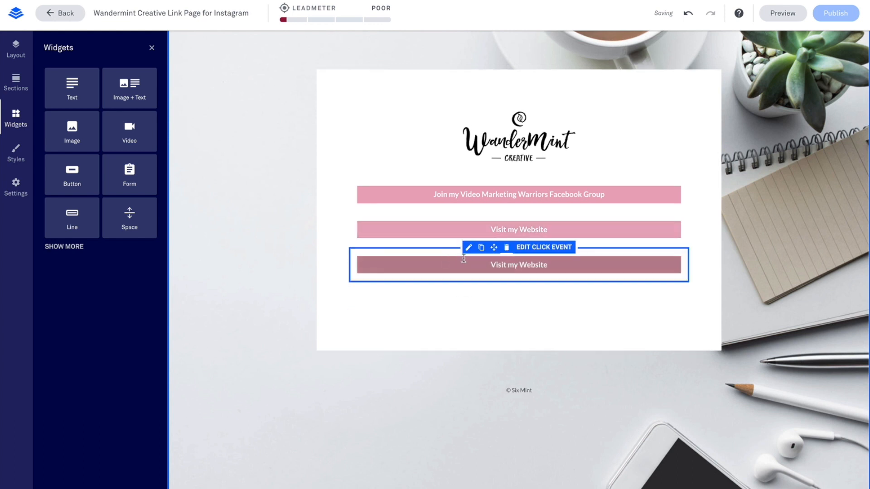
double_click(511, 268)
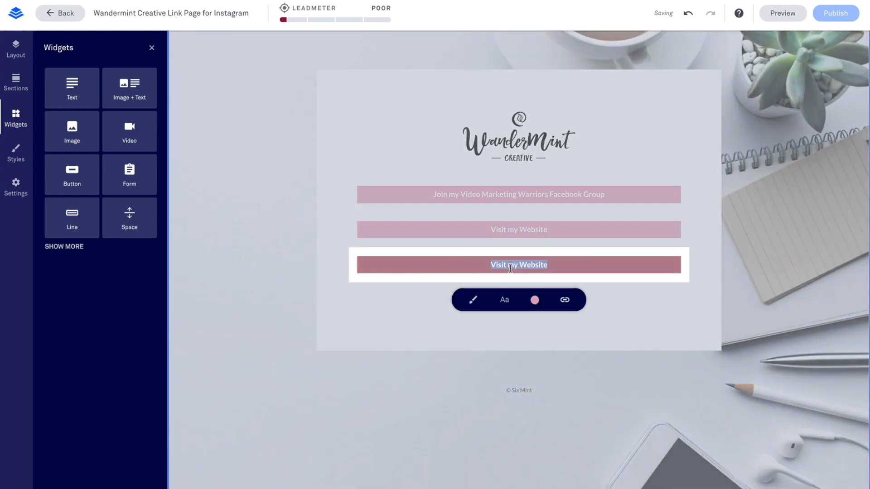
text(Sign up for a)
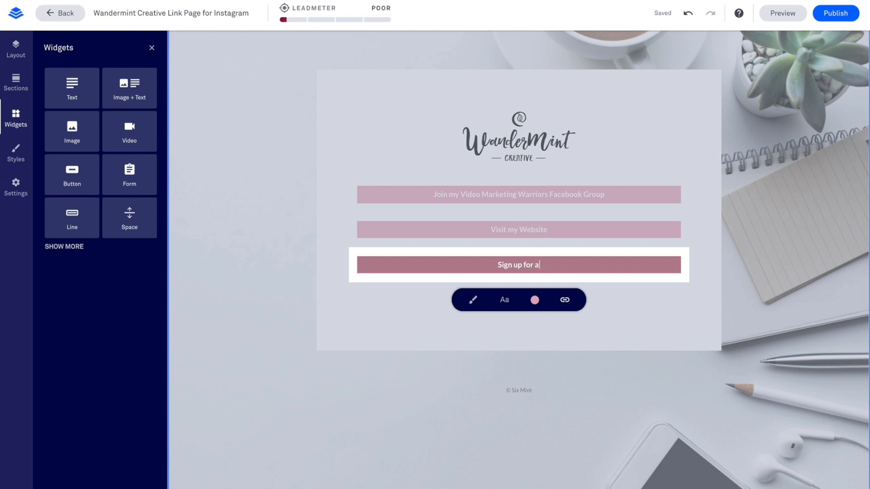
text( Free Strategy Call with Me)
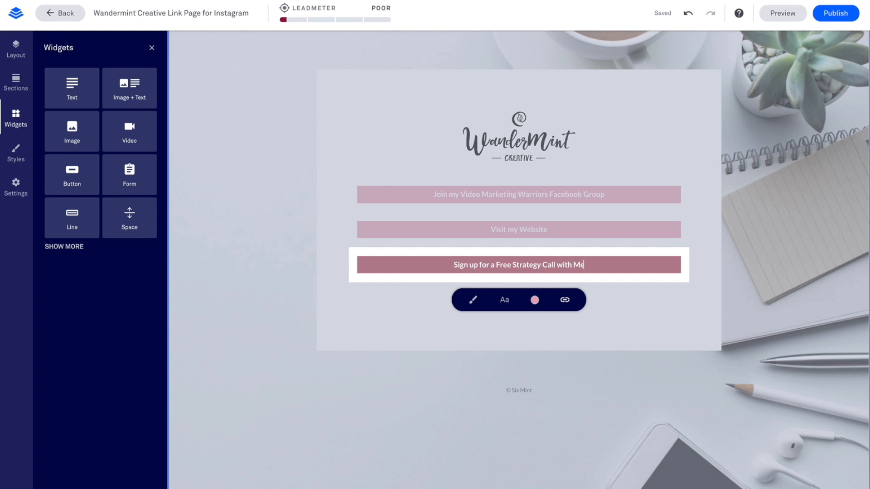
Review the external URL link settings of the strategy call button.
click(565, 300)
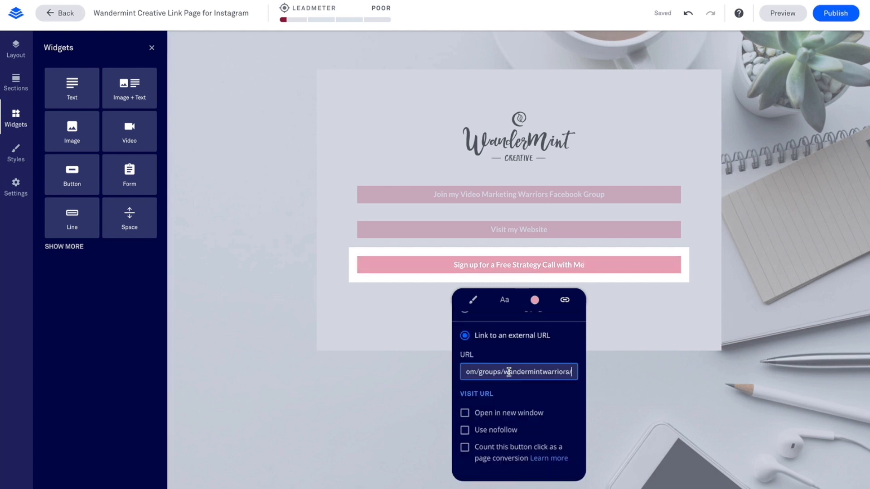
click(567, 338)
click(636, 318)
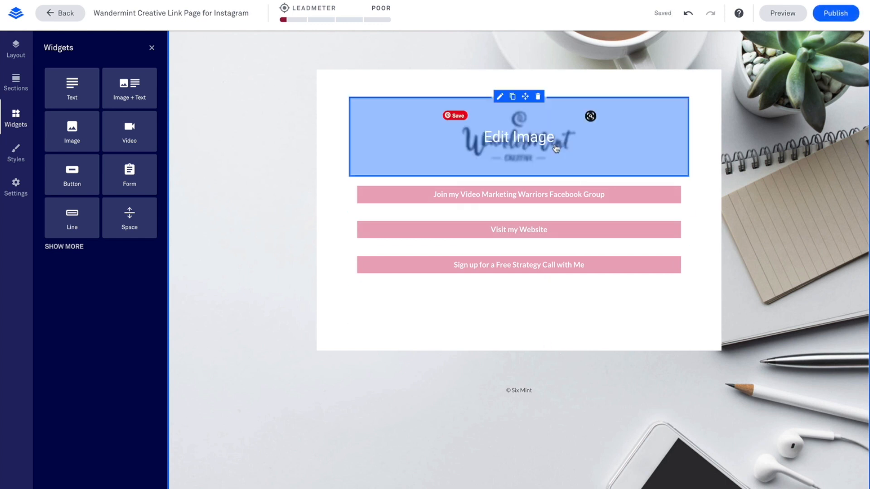
Add a text widget below the strategy call button reading "This is a test.".
drag(72, 87, 520, 272)
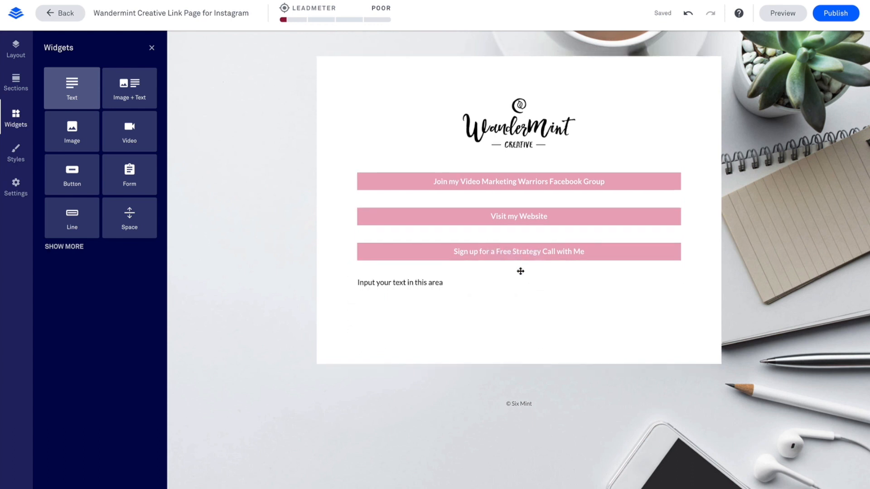
click(407, 281)
text(This is a test to)
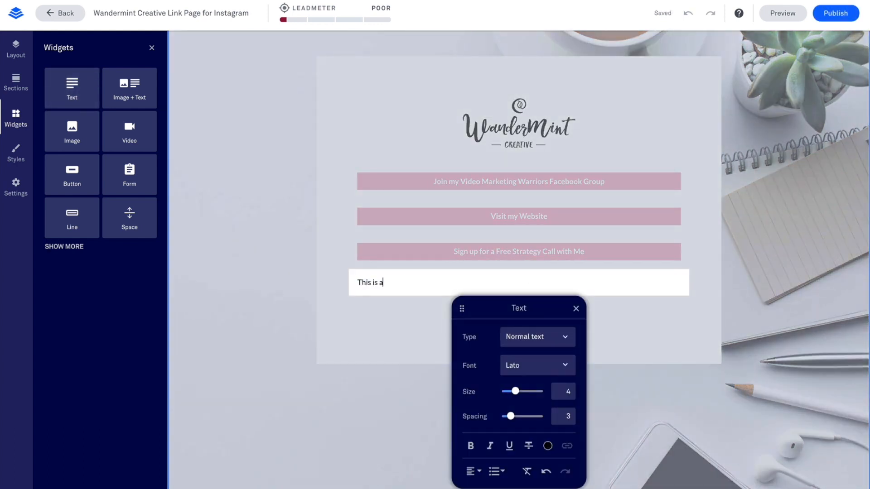
key(BackSpace)
key(BackSpace)
text(.)
click(400, 332)
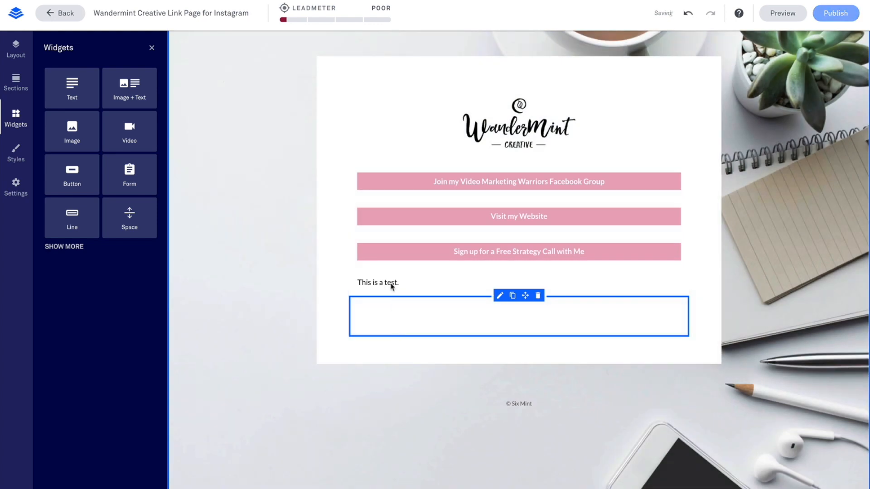
Center-align the "This is a test." text.
click(389, 281)
click(473, 471)
click(475, 474)
click(650, 325)
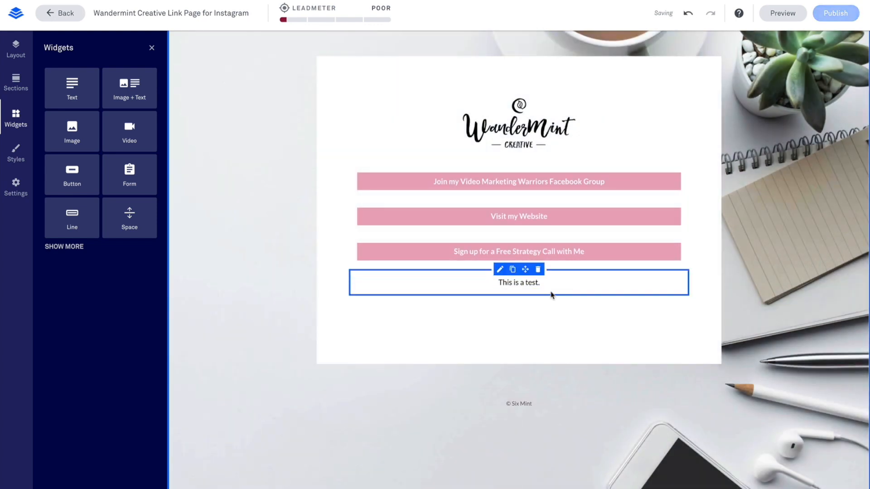
Move the test text between the logo and the Facebook group button, and delete the empty spacer below the buttons.
drag(526, 269, 526, 164)
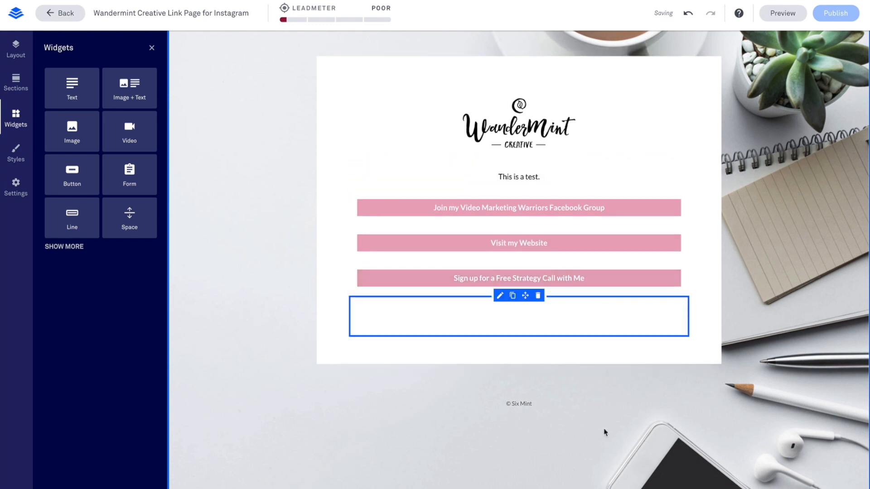
click(538, 295)
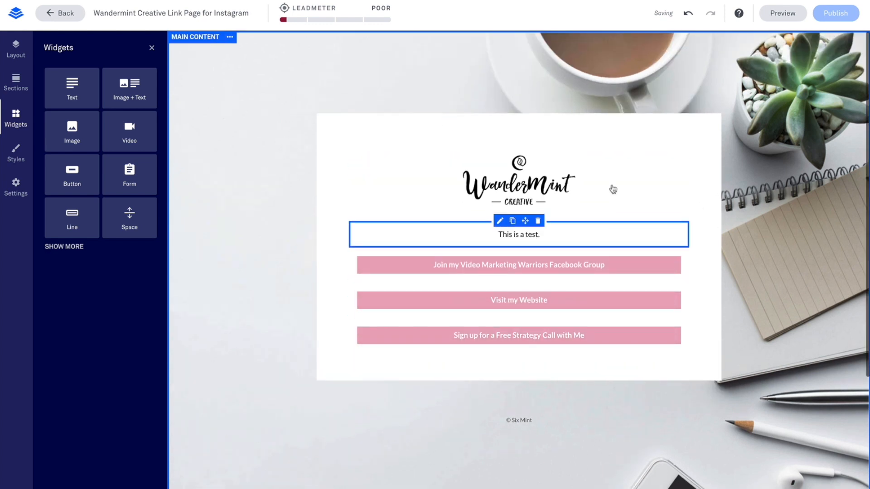
Replace the main content section's background image with the first photo in My Images, the woman in a black coat.
click(230, 37)
click(265, 47)
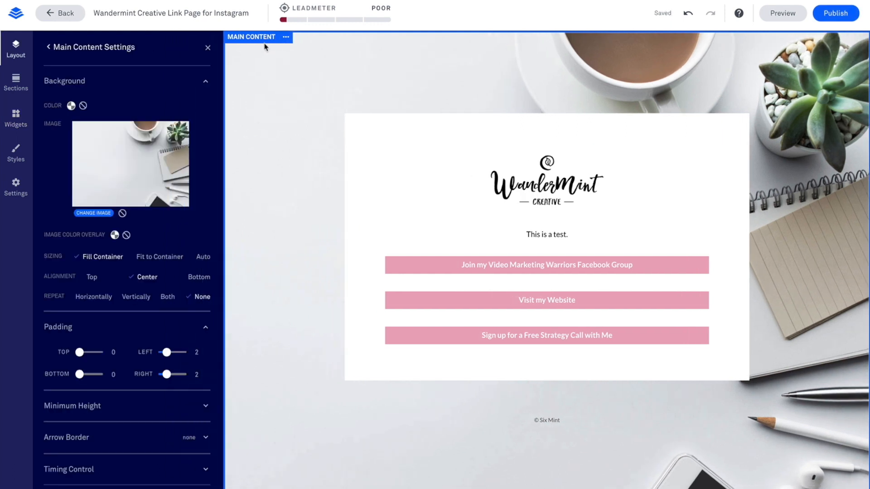
click(103, 214)
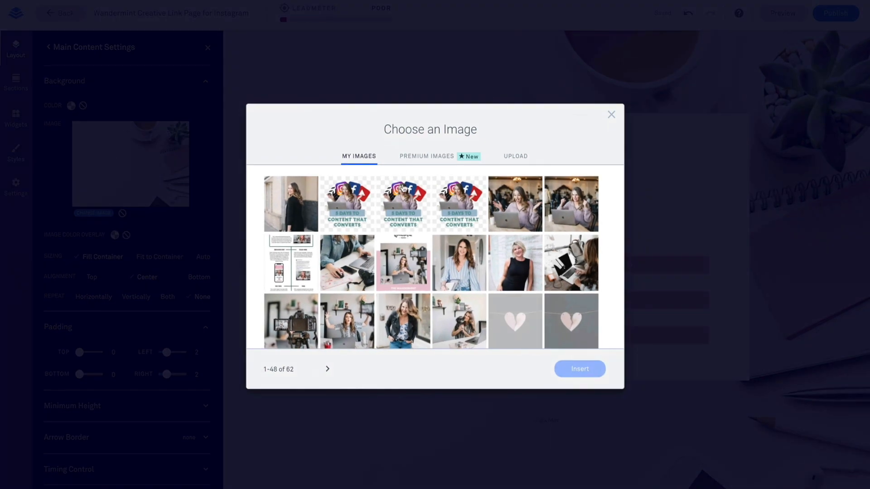
click(293, 203)
click(579, 369)
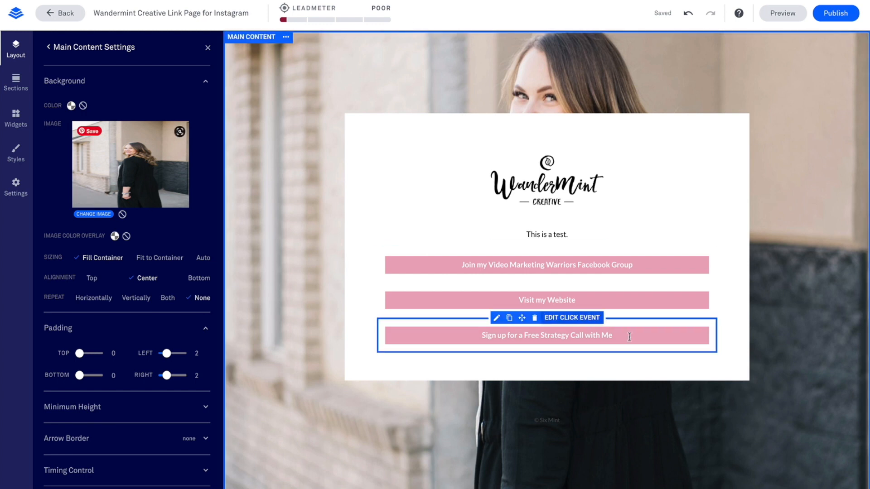
mouse_move(555, 421)
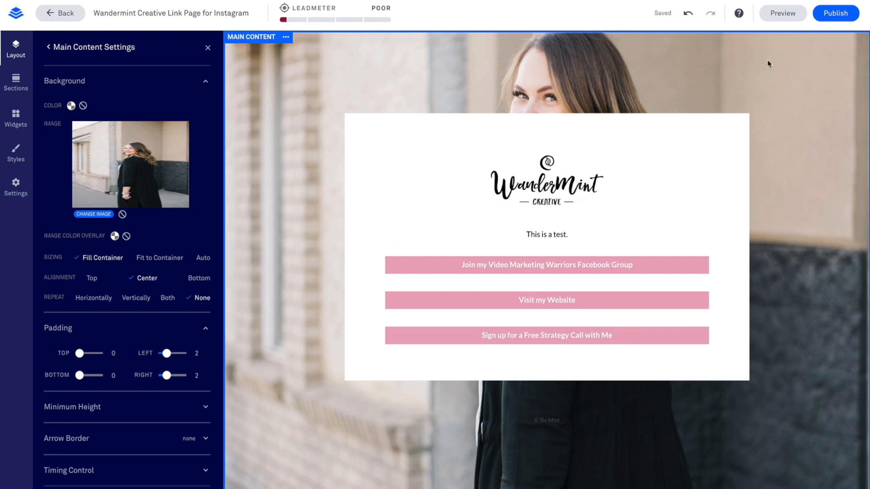
click(833, 18)
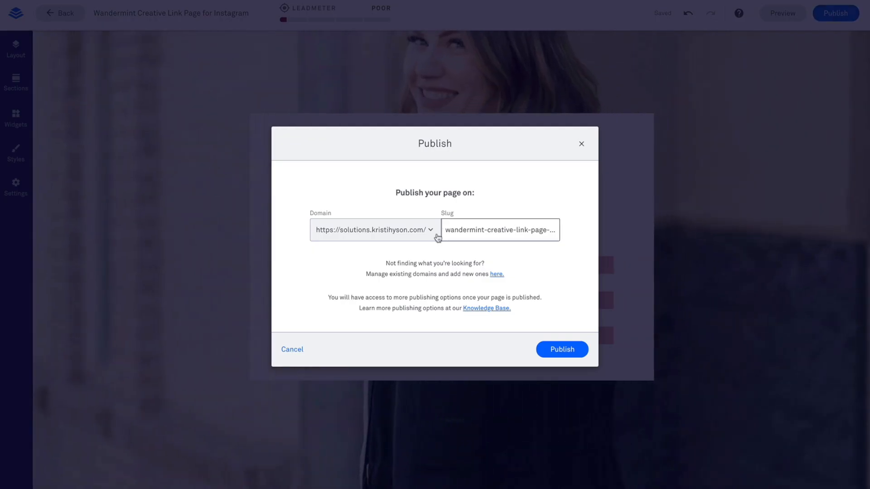
click(431, 234)
click(417, 279)
click(495, 234)
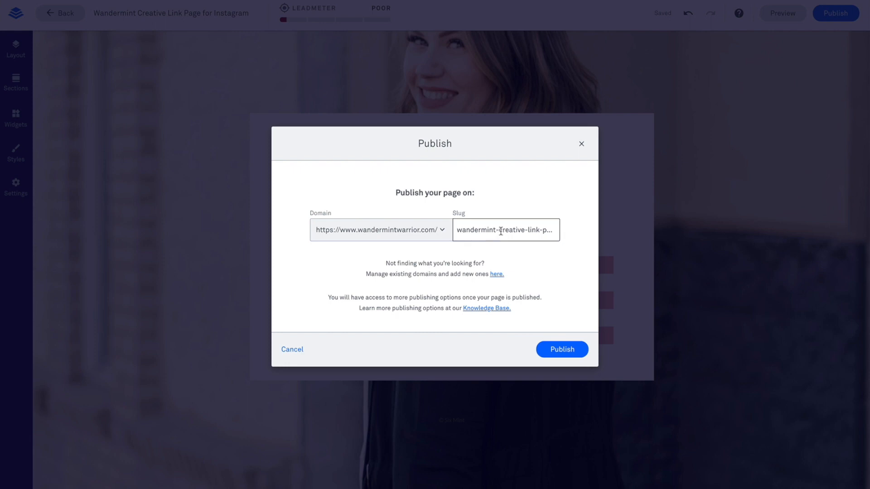
key(ctrl+a)
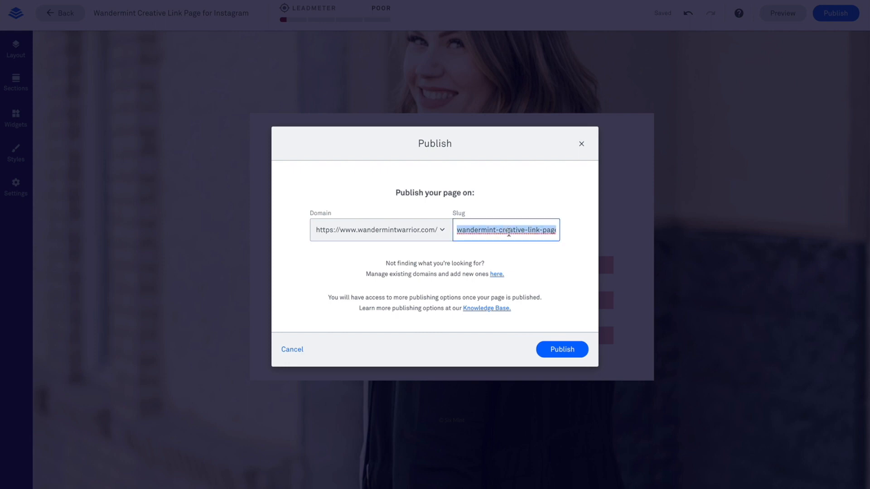
text(instagramlink)
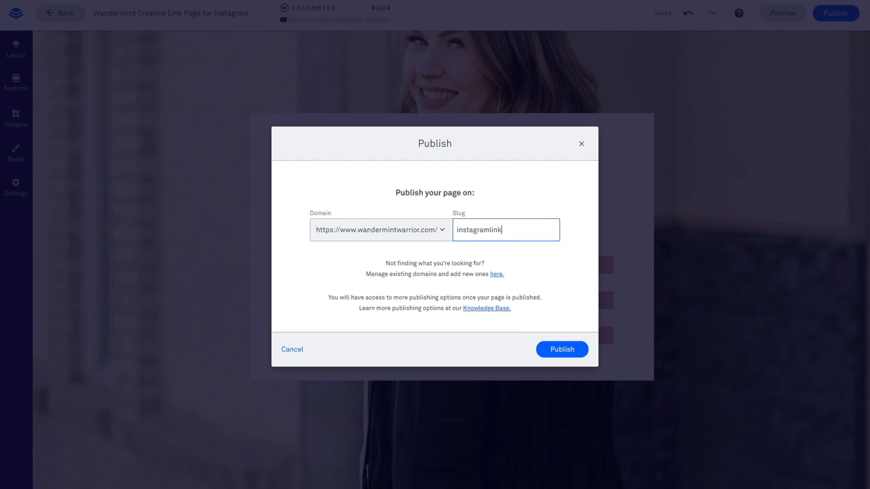
click(574, 281)
click(567, 351)
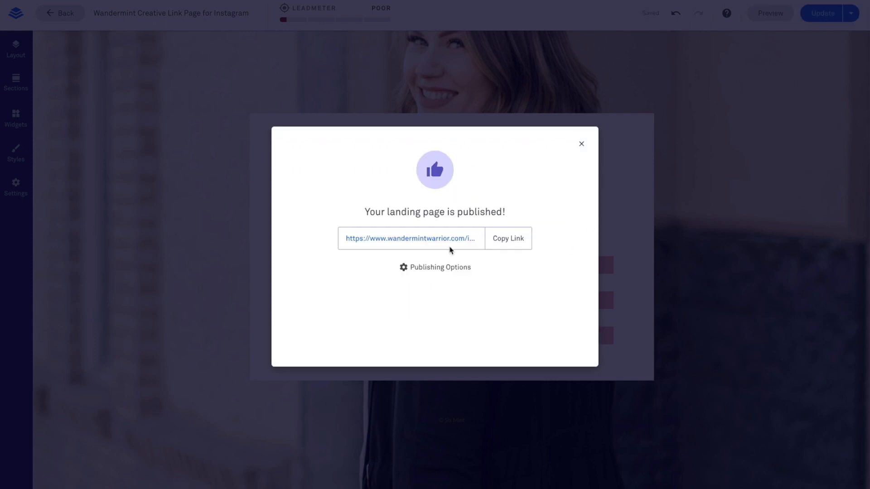
Copy the published page's link, switch to Instagram in a new browser tab, and paste it into the website field of the profile settings.
click(509, 242)
key(super+t)
text(instagram)
key(Return)
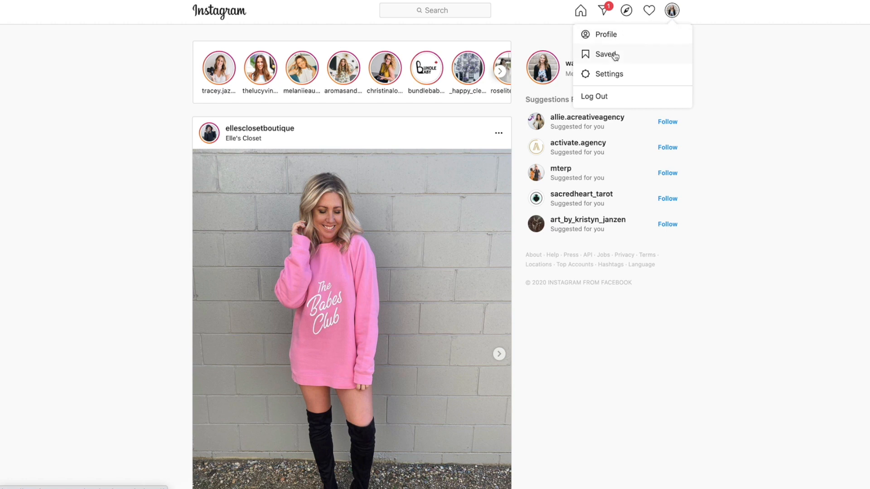
click(616, 73)
triple_click(475, 220)
key(super+v)
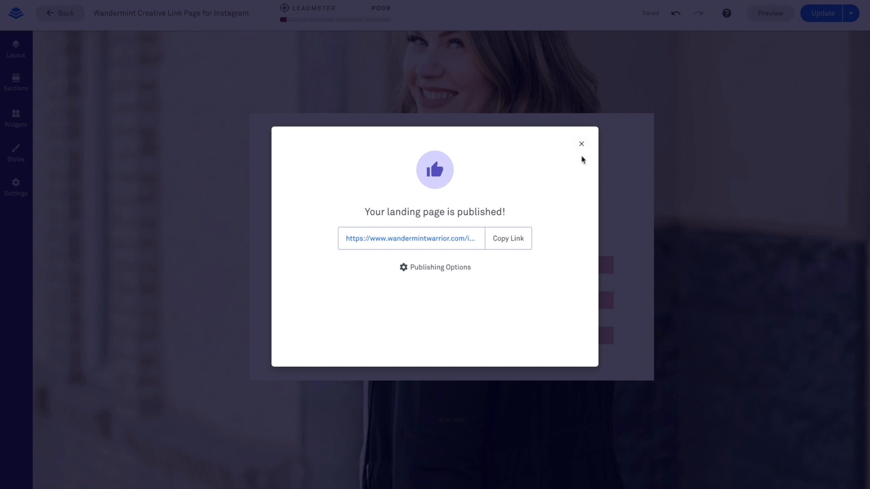
Return to the Leadpages editor and preview the published page in the phone and tablet layouts.
click(580, 143)
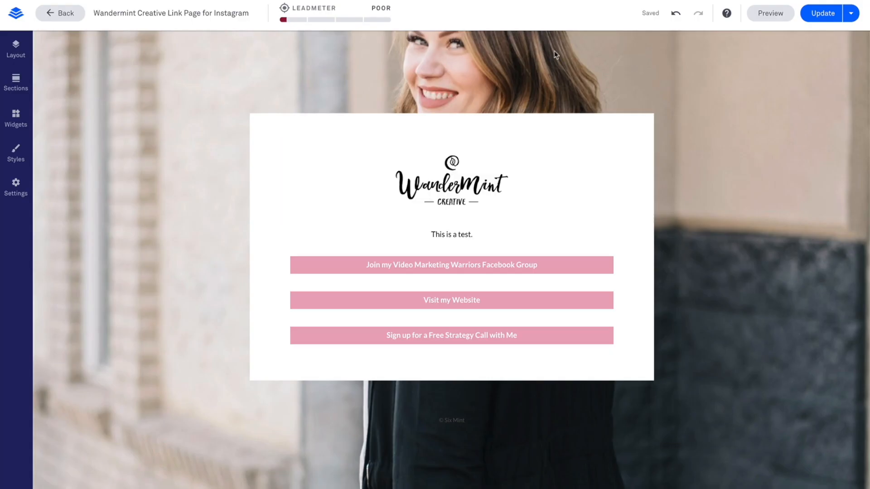
click(766, 14)
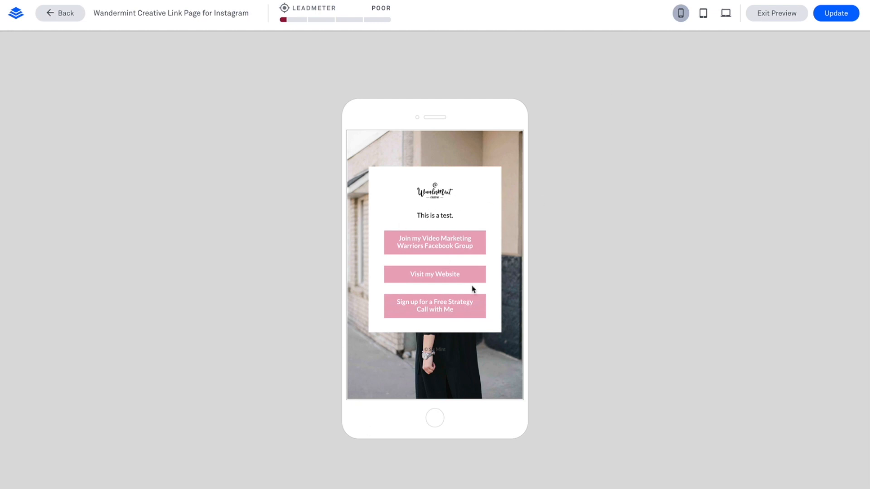
click(704, 13)
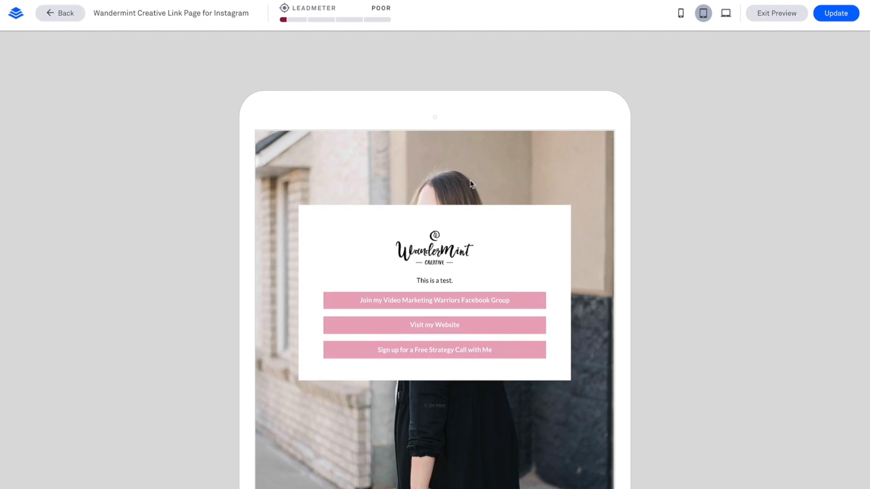